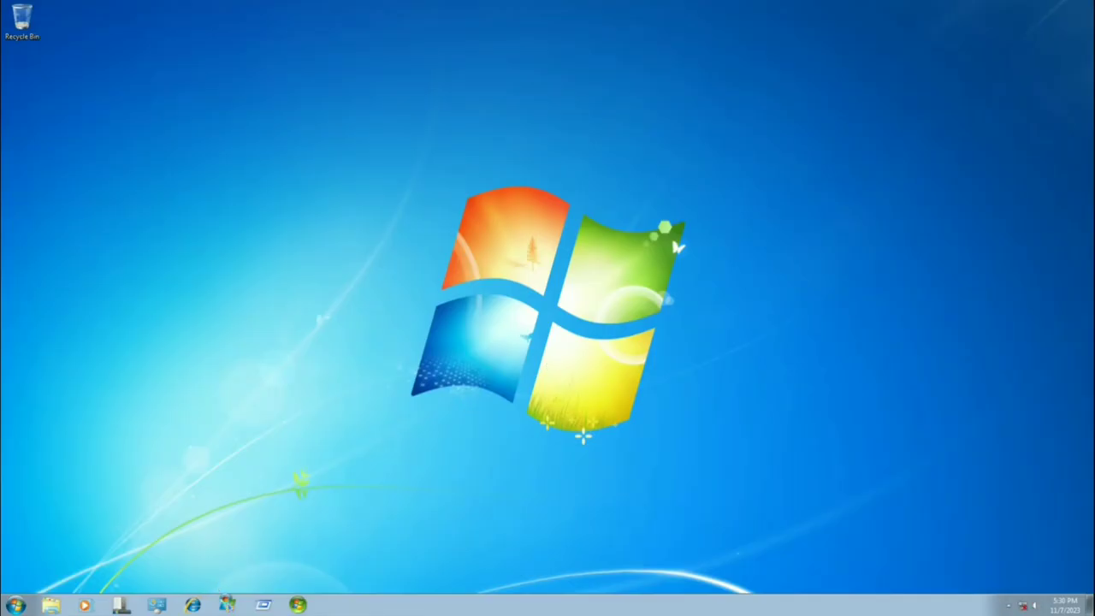
# Display the About Windows version information through the Run command, move its window to the middle of the desktop, and close it
pyautogui.click(264, 605)
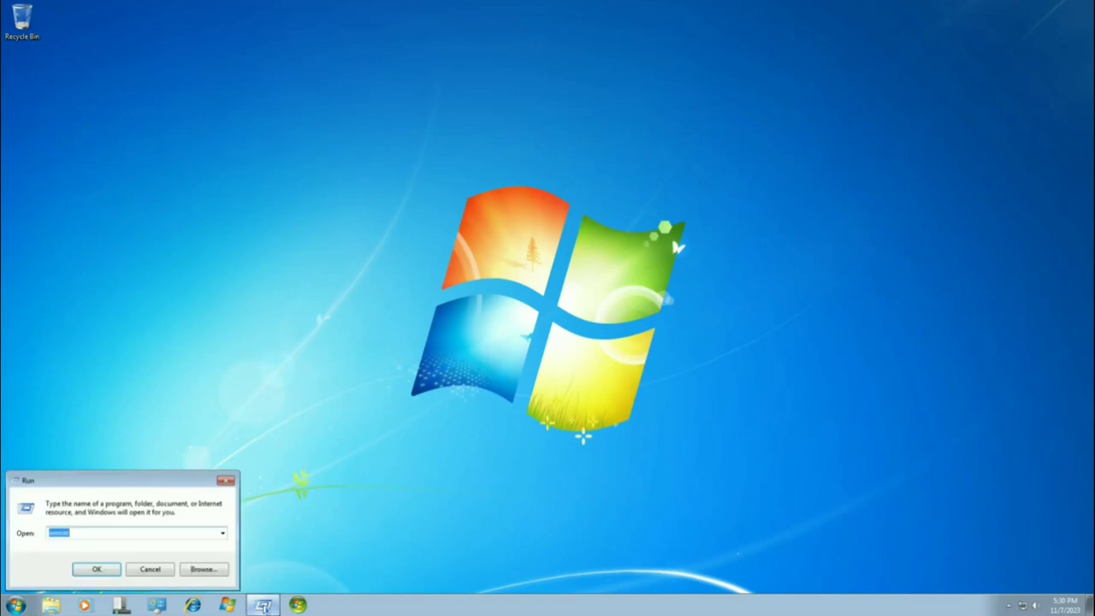
pyautogui.click(104, 568)
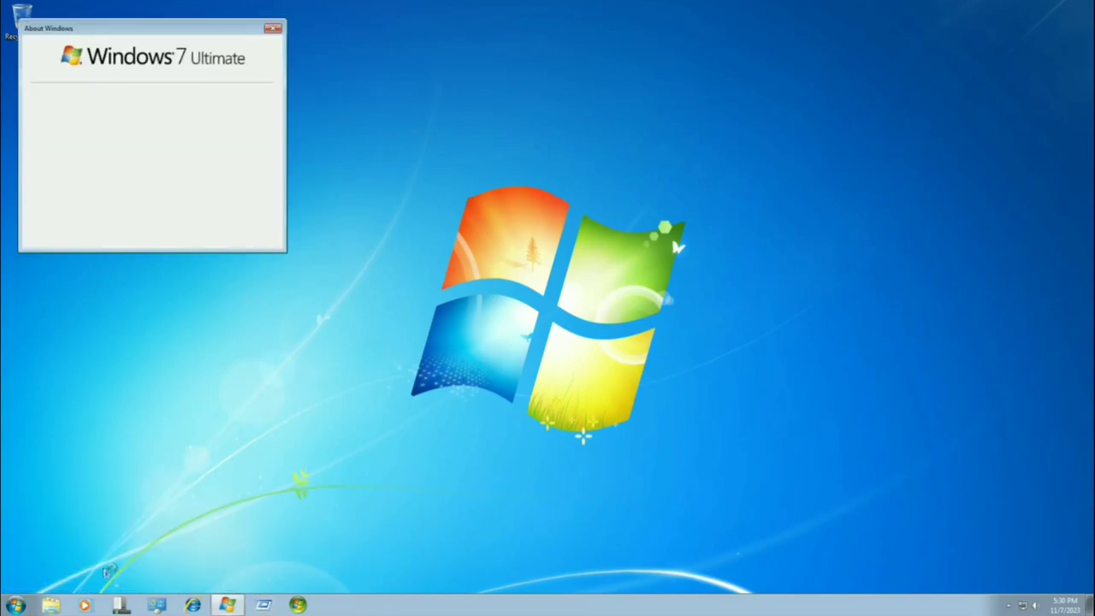
pyautogui.moveTo(67, 25); pyautogui.dragTo(529, 274)
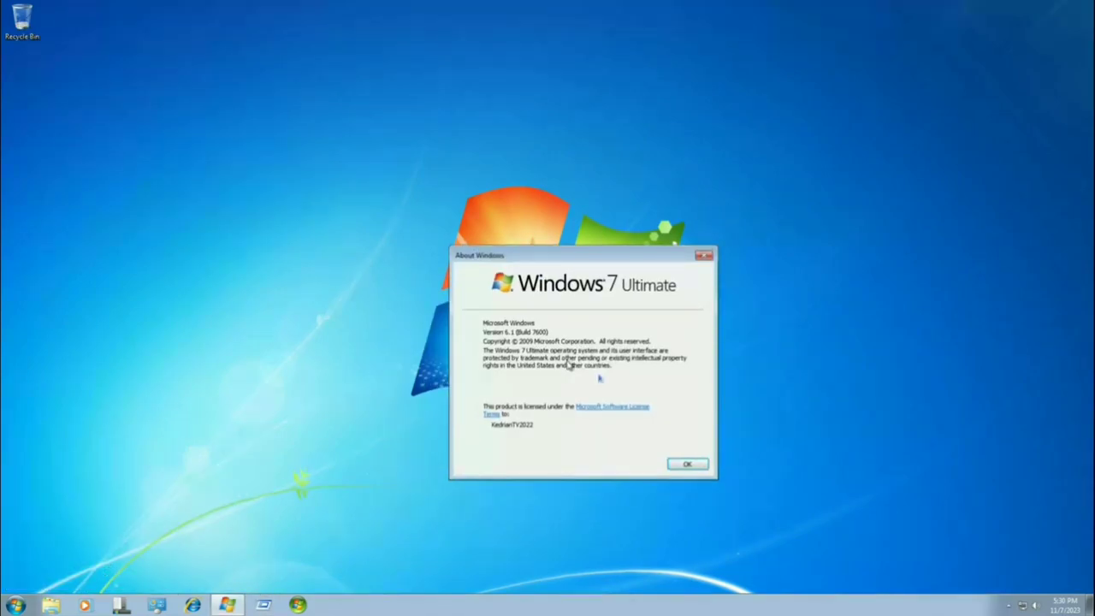
pyautogui.click(676, 466)
# Run Firefox Setup 115.4.0esr from the Downloads folder as administrator, allow its changes, and start the installation
pyautogui.press('super')
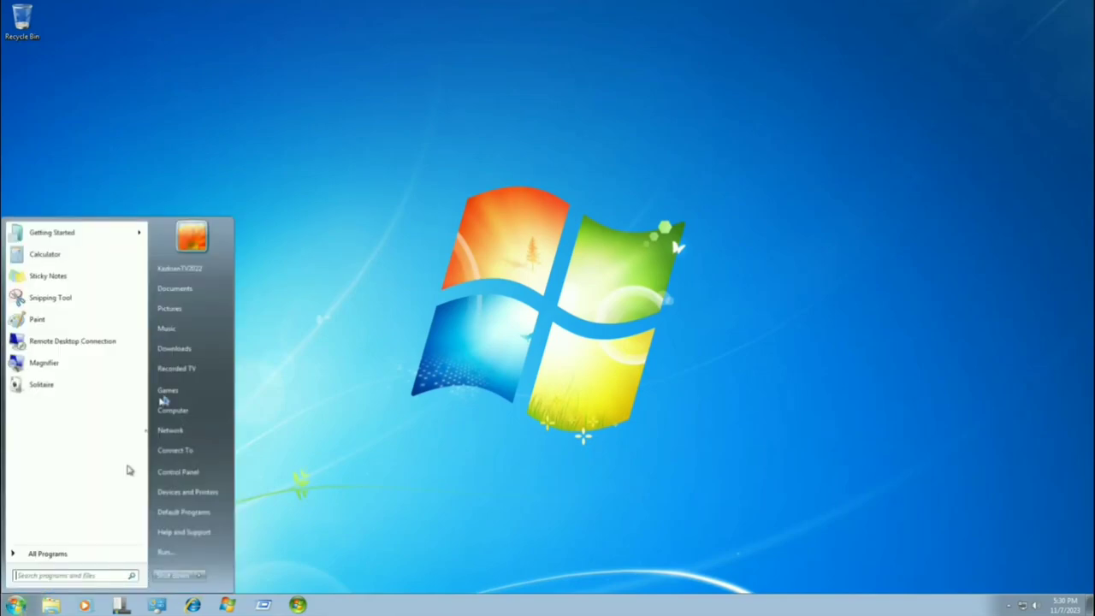
pyautogui.click(190, 350)
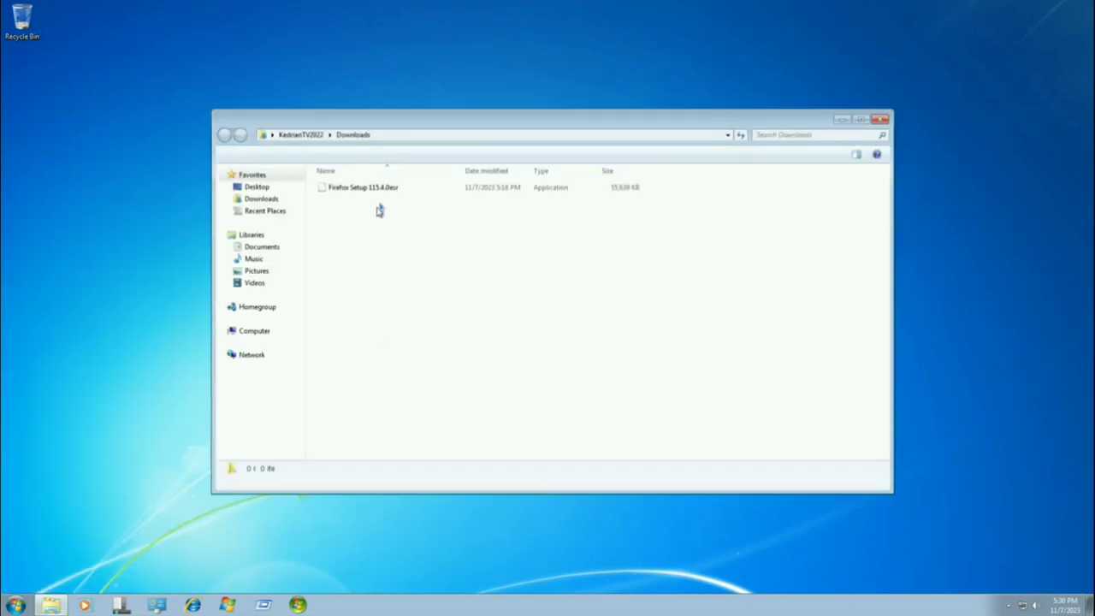
pyautogui.click(379, 186)
pyautogui.rightClick(381, 183)
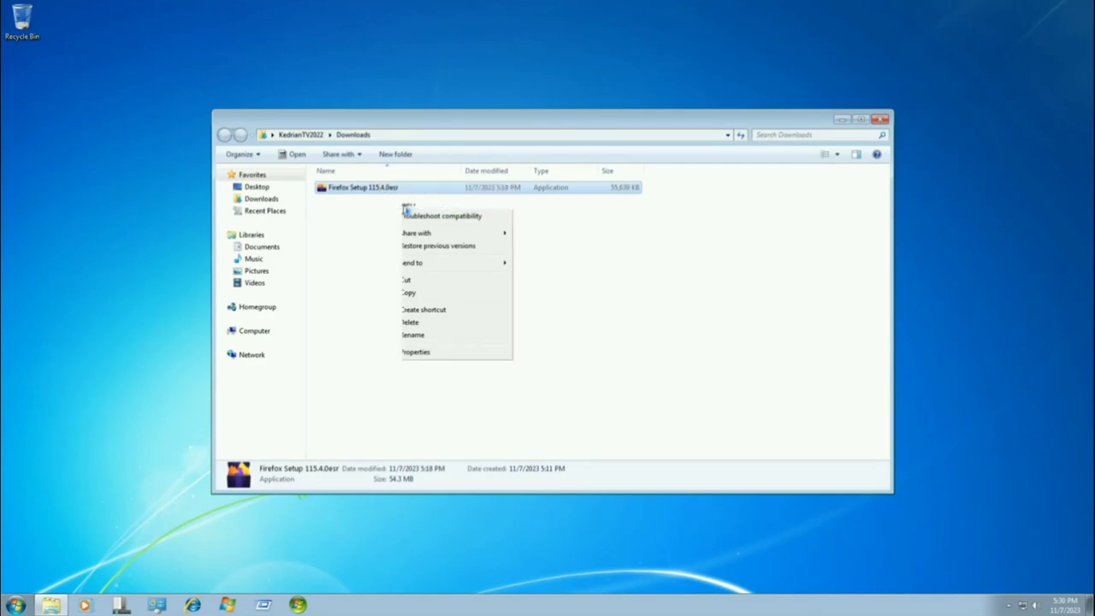
pyautogui.click(405, 207)
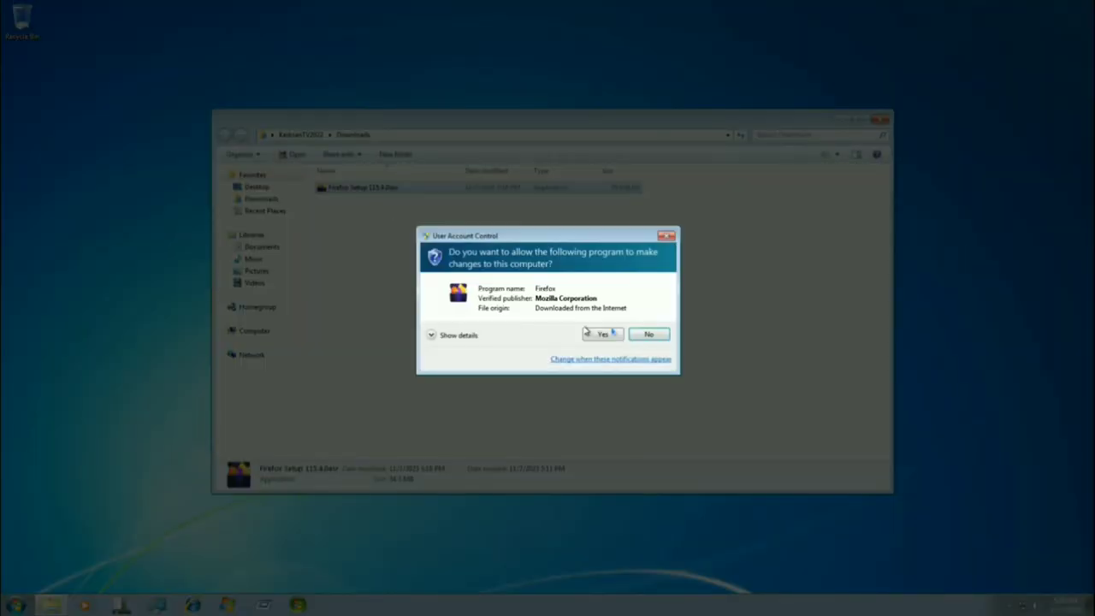
pyautogui.click(611, 335)
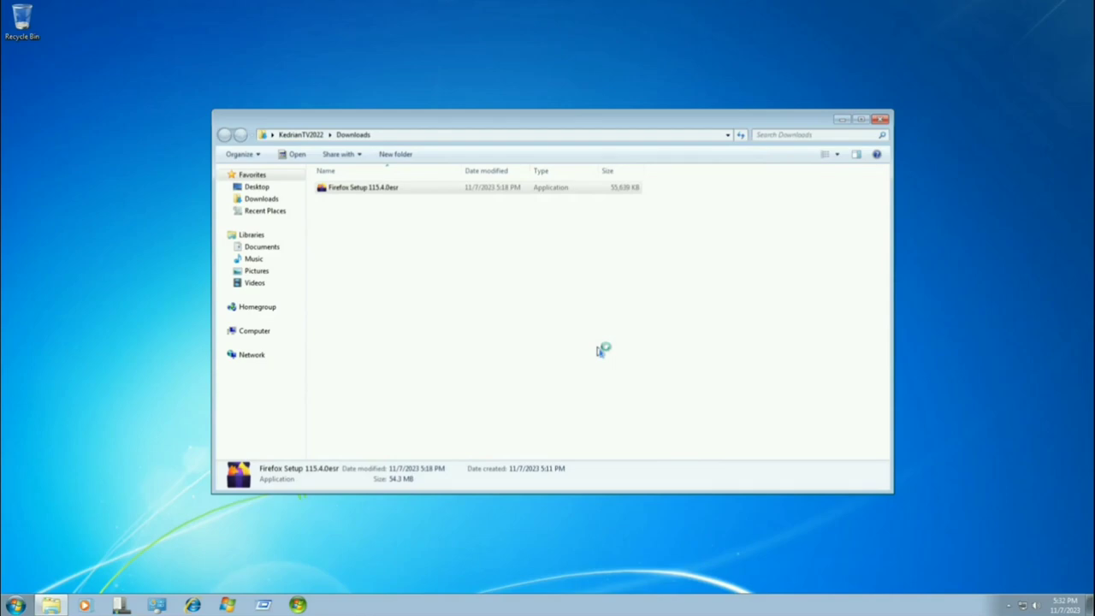
pyautogui.click(610, 391)
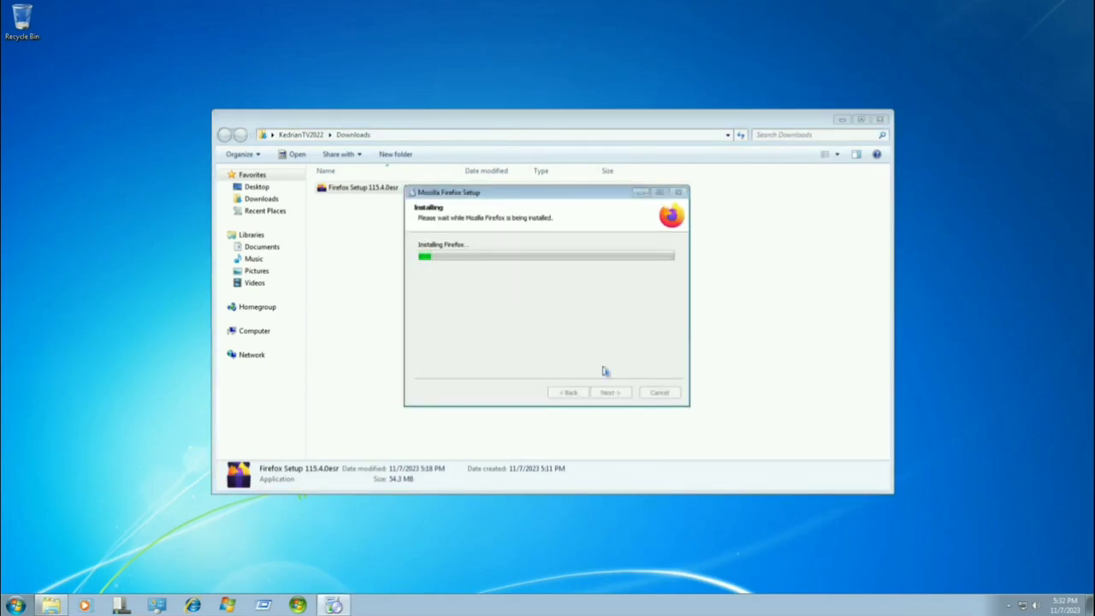
# Close the Downloads window and open the desktop's personalization settings
pyautogui.click(879, 120)
pyautogui.rightClick(782, 286)
pyautogui.click(807, 405)
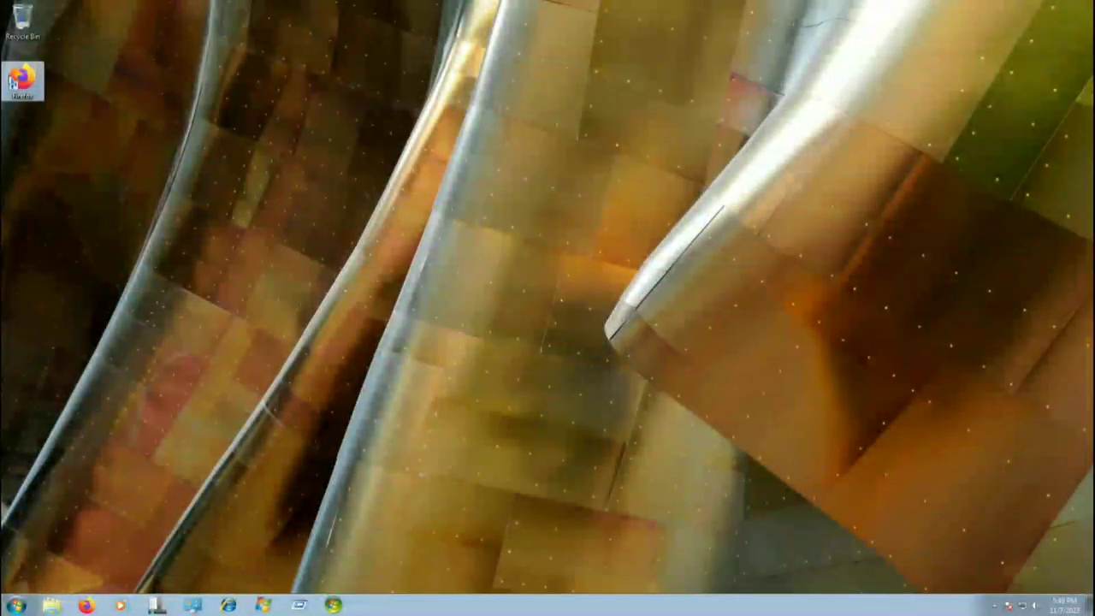
# Clear the selection of the Firefox desktop shortcut and launch Windows Media Center
pyautogui.click(225, 315)
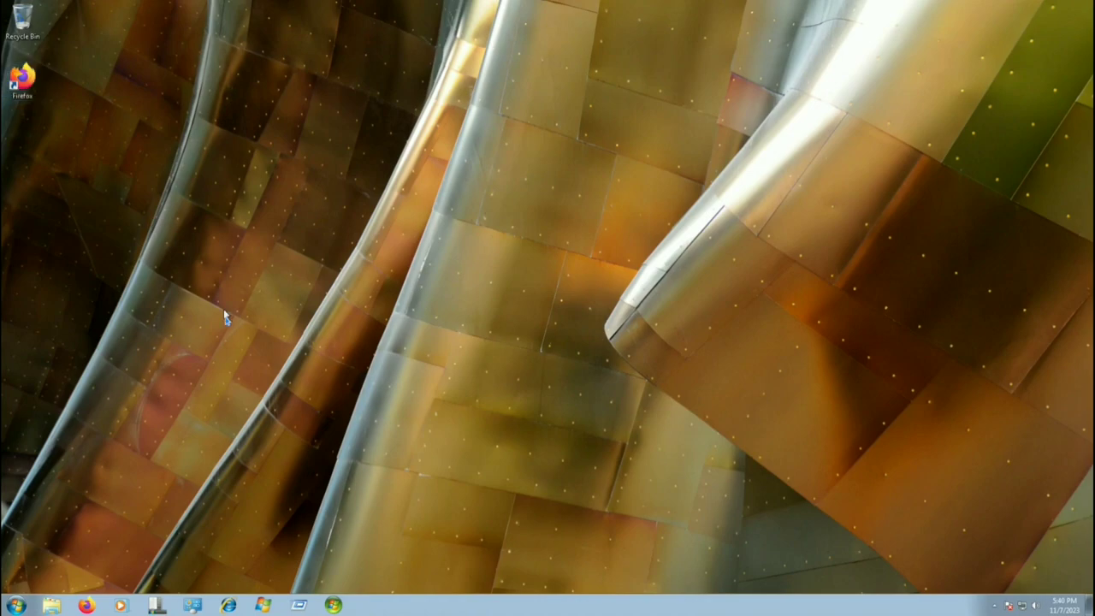
pyautogui.click(333, 605)
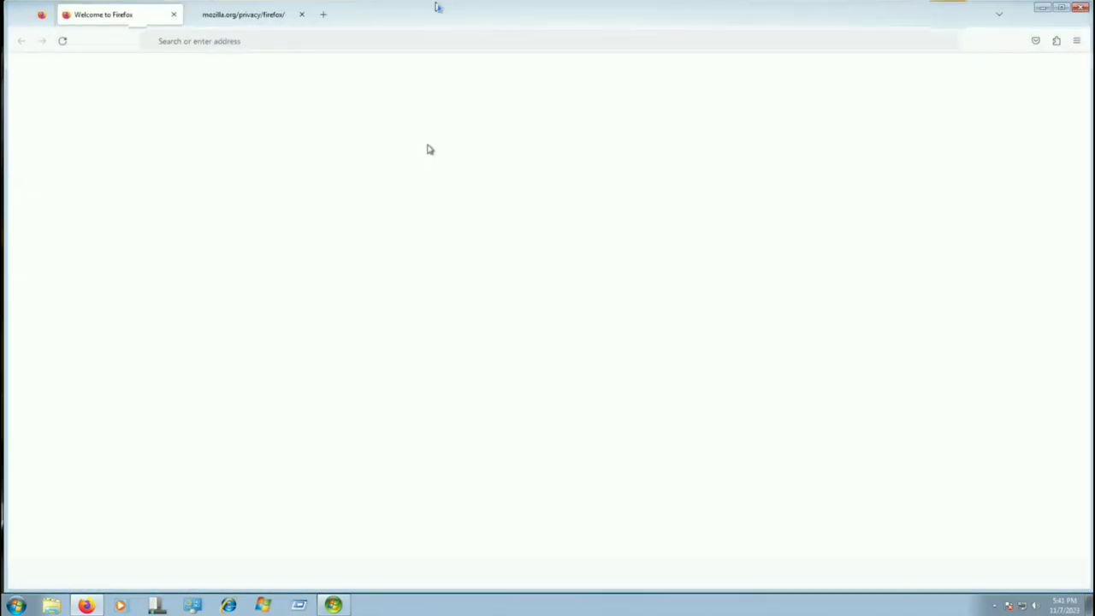
# Check Firefox's version and update status in its About window, and close that window
pyautogui.click(1076, 39)
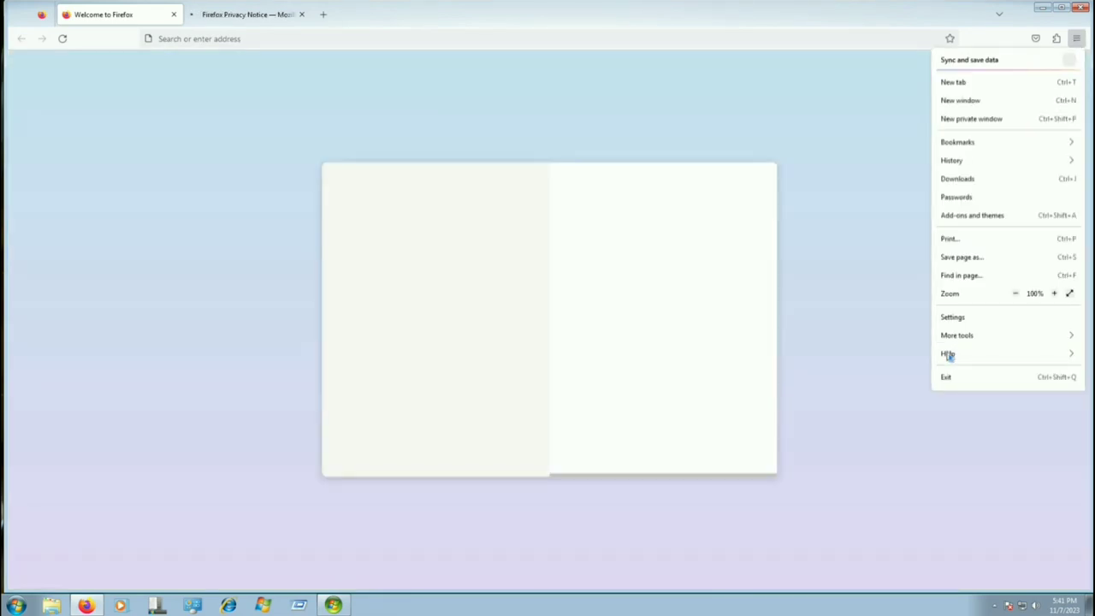
pyautogui.click(947, 353)
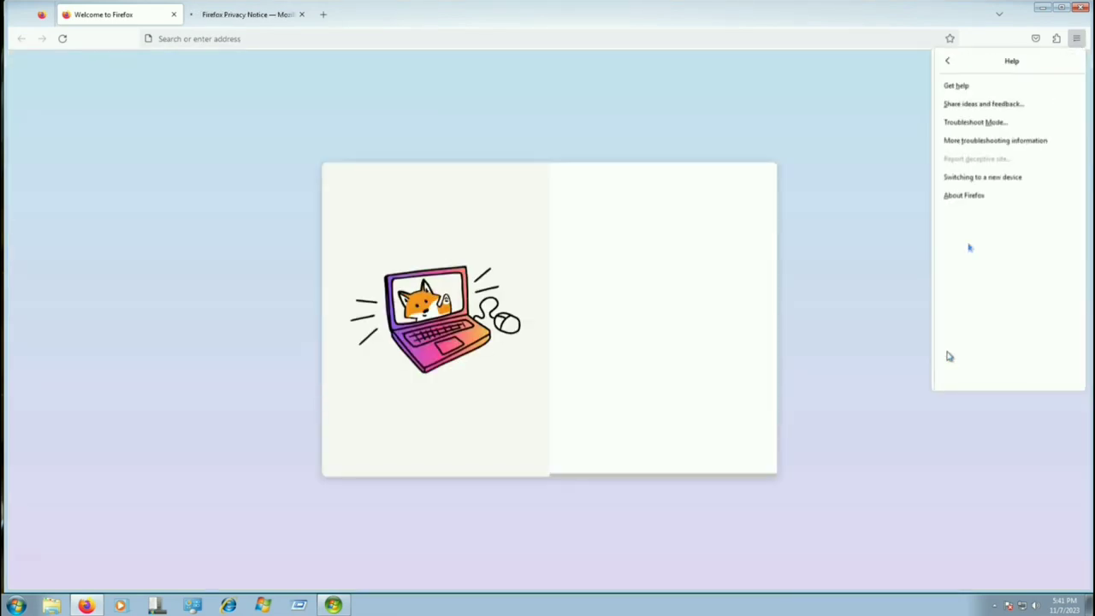
pyautogui.click(959, 196)
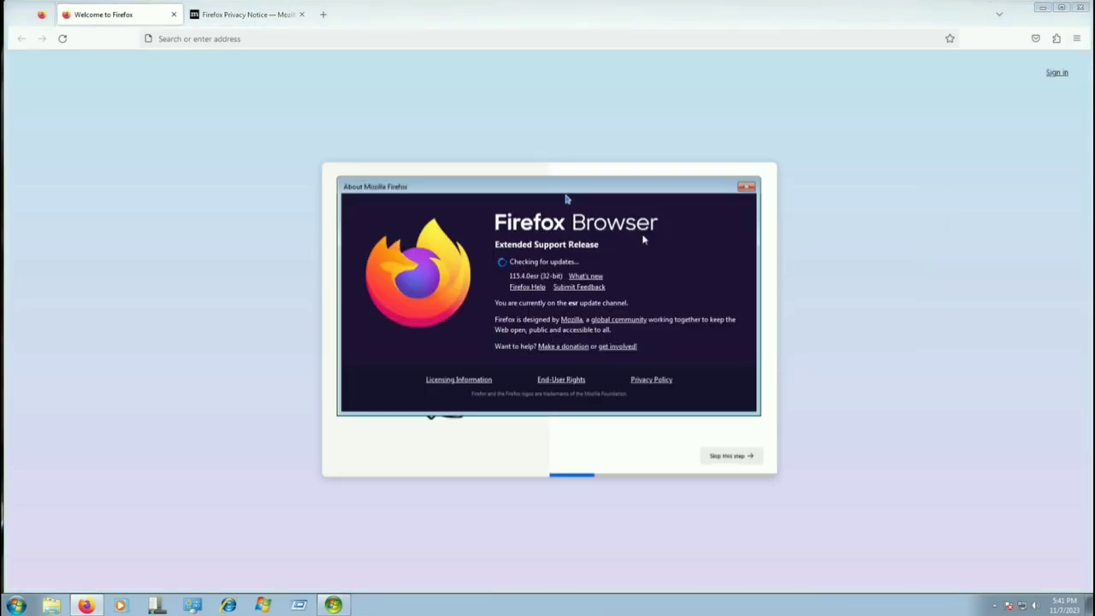
pyautogui.click(335, 605)
pyautogui.click(658, 351)
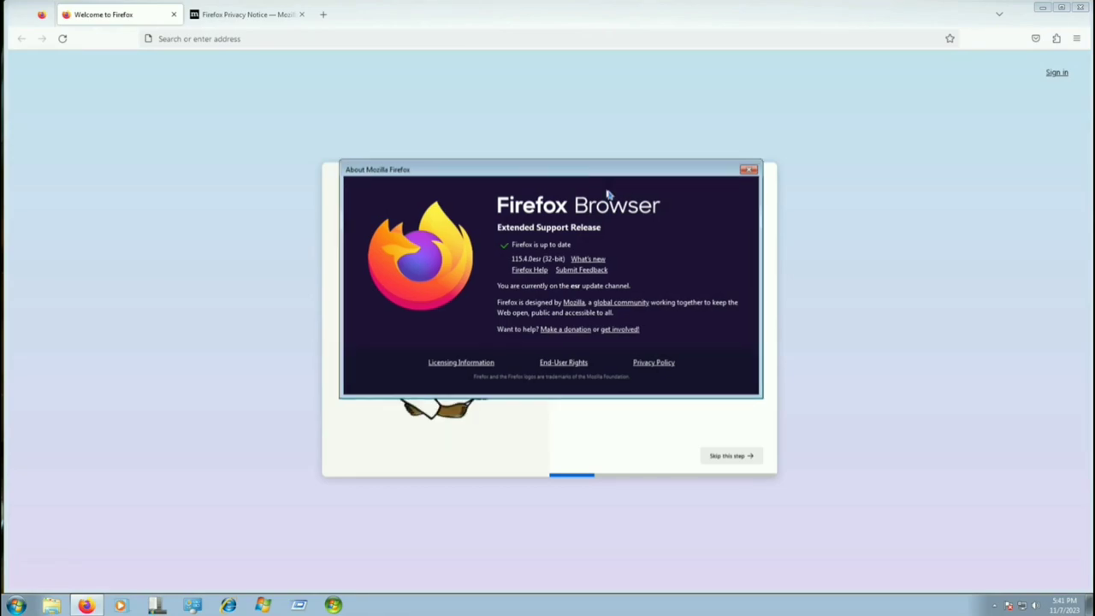
pyautogui.click(749, 170)
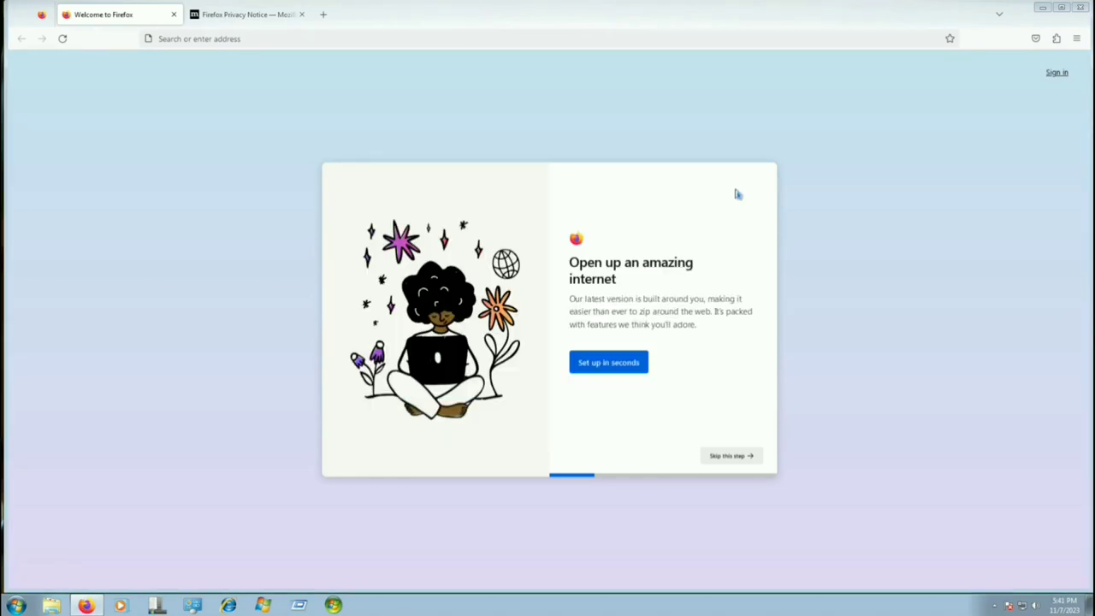
# Enter "vmware workstation 10 download" as the search text in Firefox
pyautogui.click(574, 35)
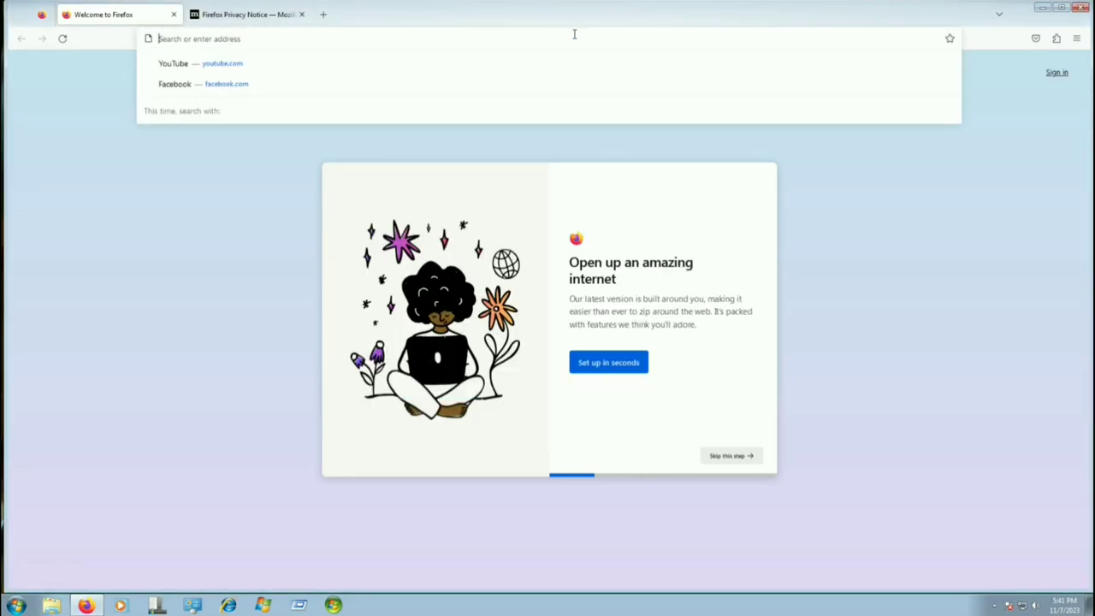
pyautogui.write('vmware workstation 10 download')
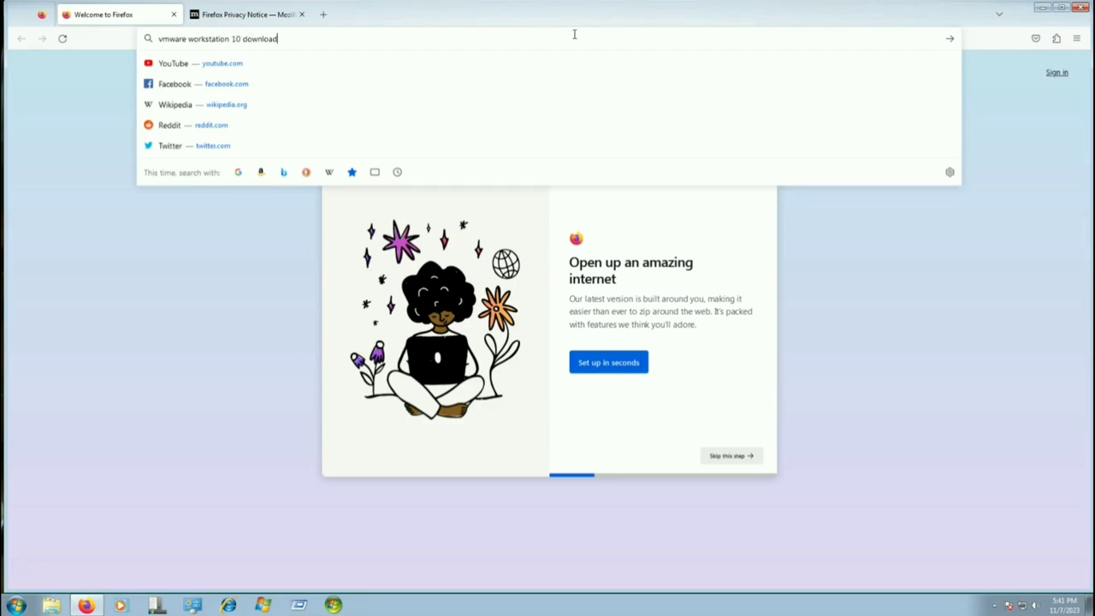
# Launch Purble Place from the installed games and accept the software rendering notice
pyautogui.click(18, 605)
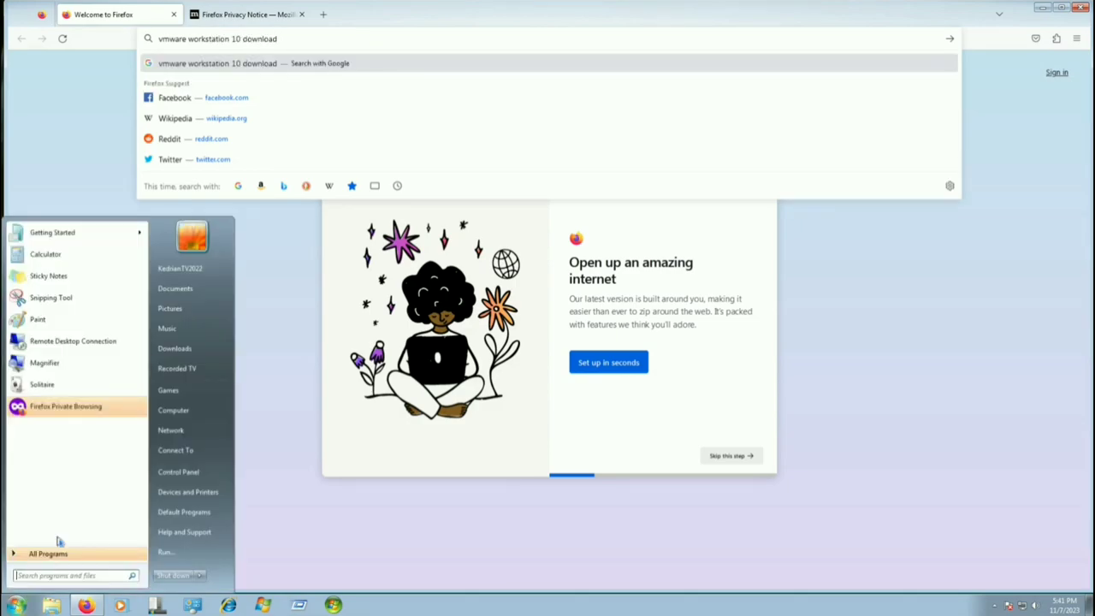
pyautogui.click(49, 554)
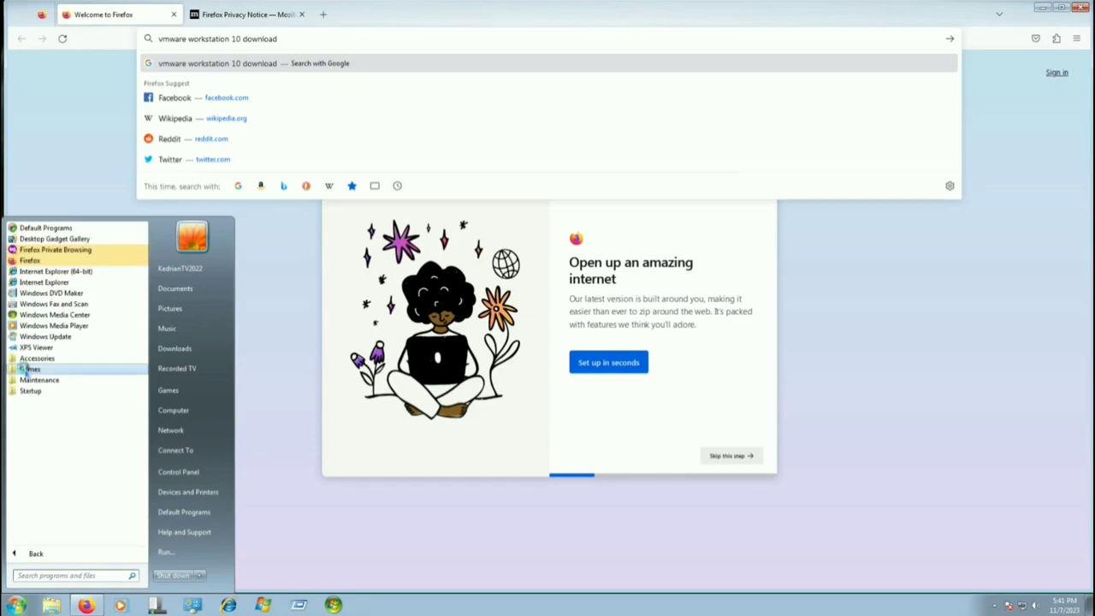
pyautogui.click(28, 369)
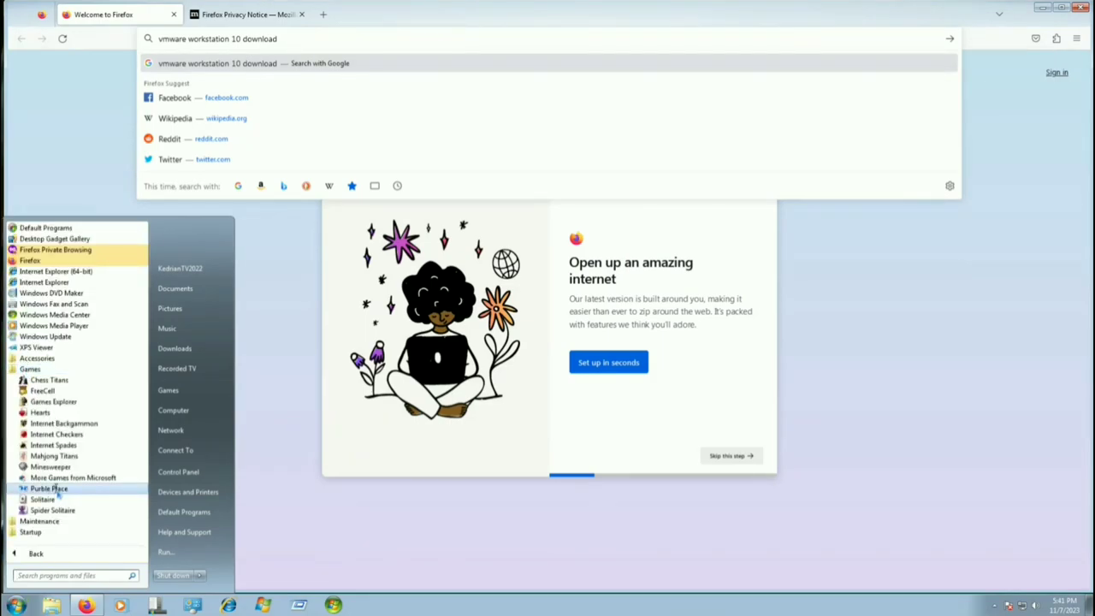
pyautogui.click(48, 489)
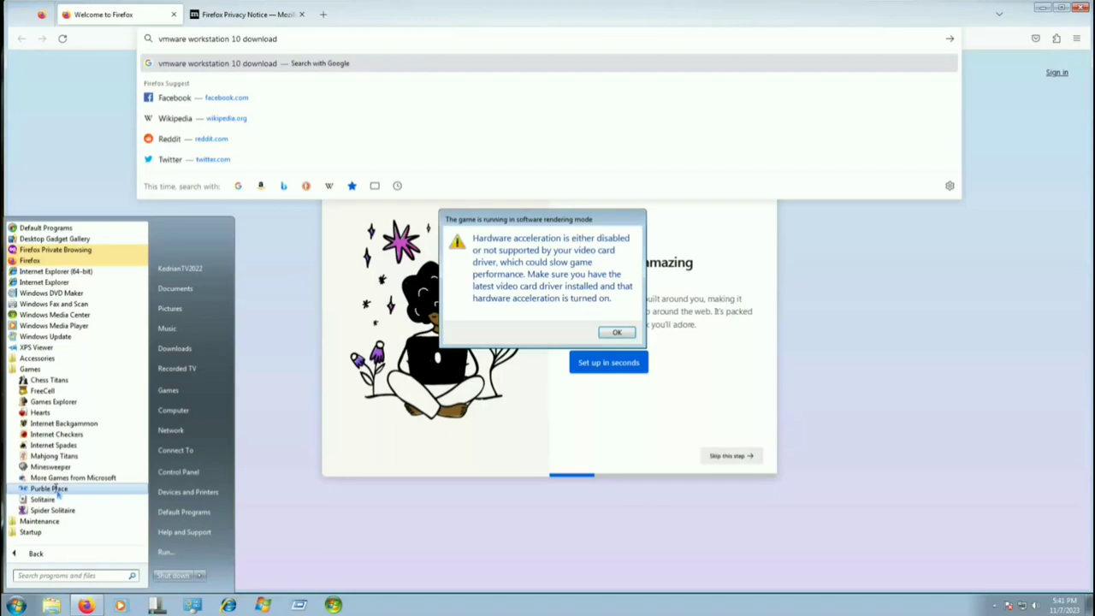
pyautogui.click(629, 336)
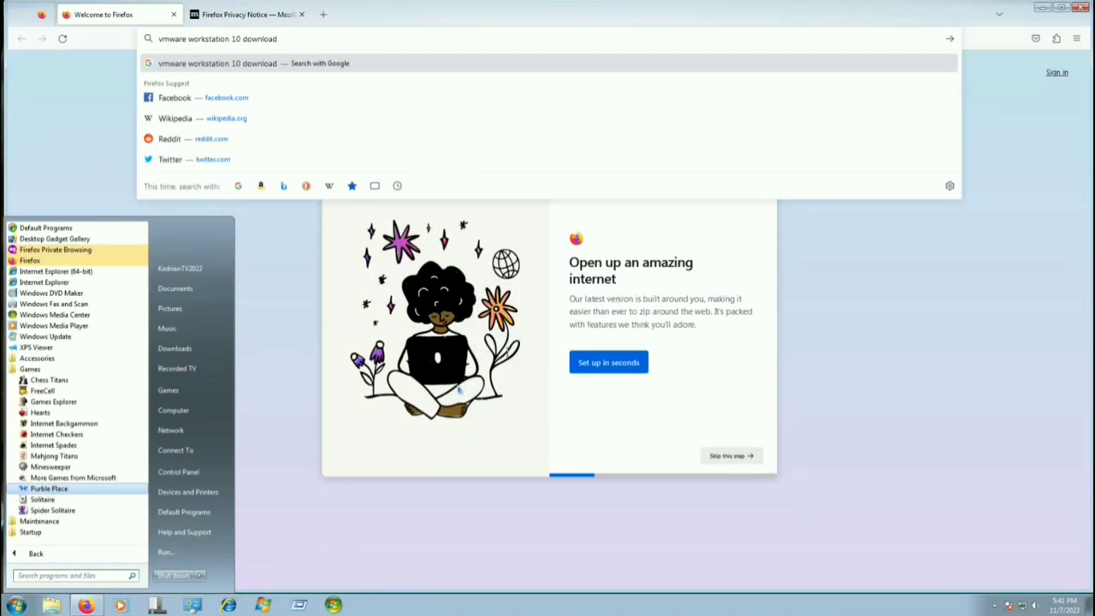
# Run the web search for "vmware workstation 10 download" and launch Solitaire
pyautogui.press('Return')
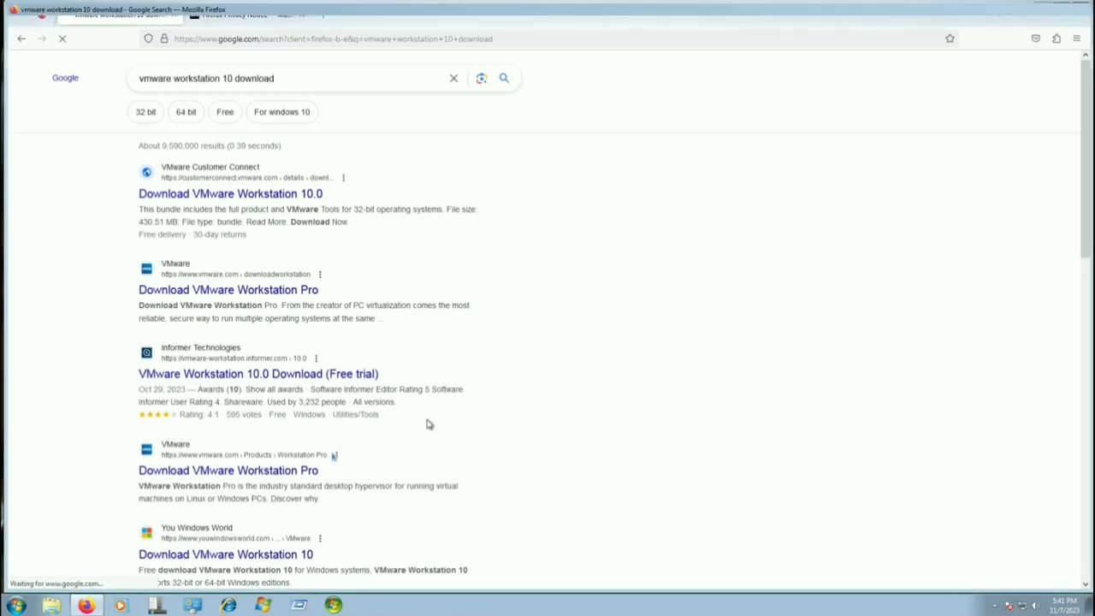
pyautogui.click(16, 605)
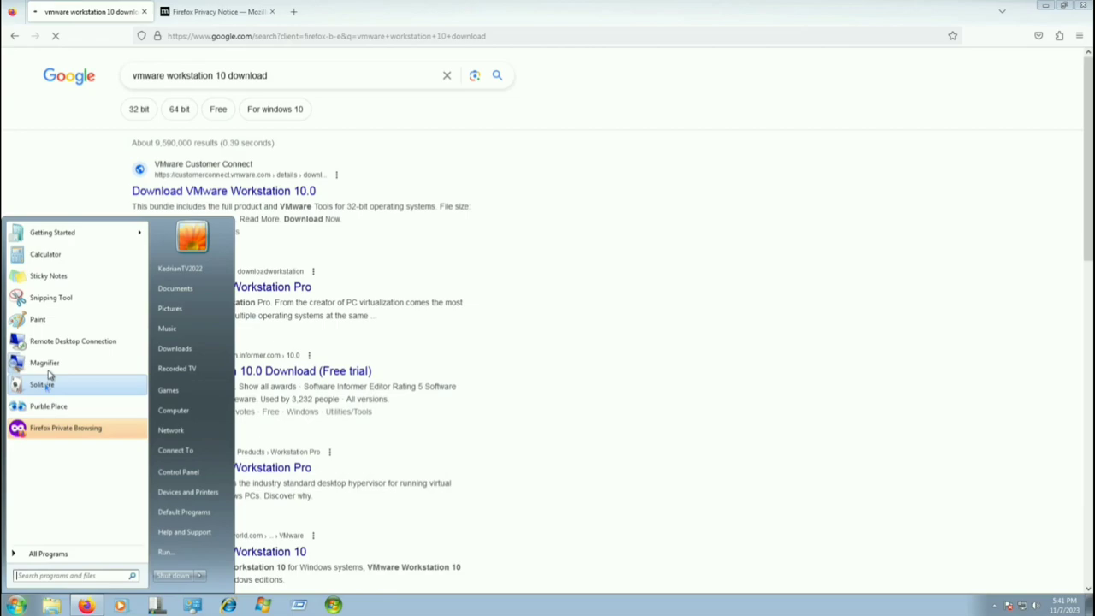
pyautogui.click(47, 384)
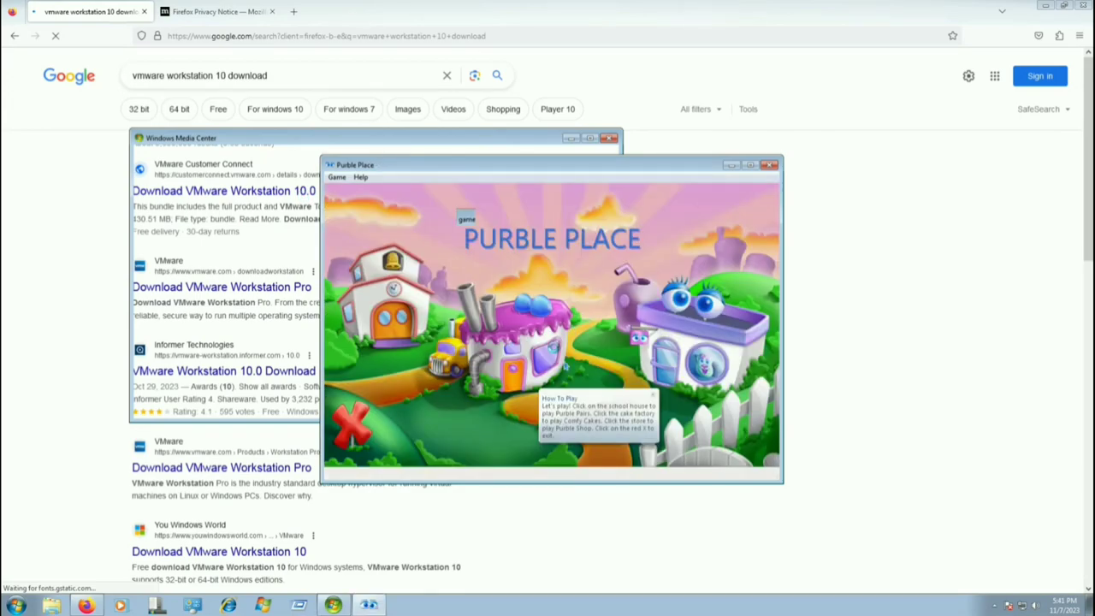
pyautogui.click(613, 333)
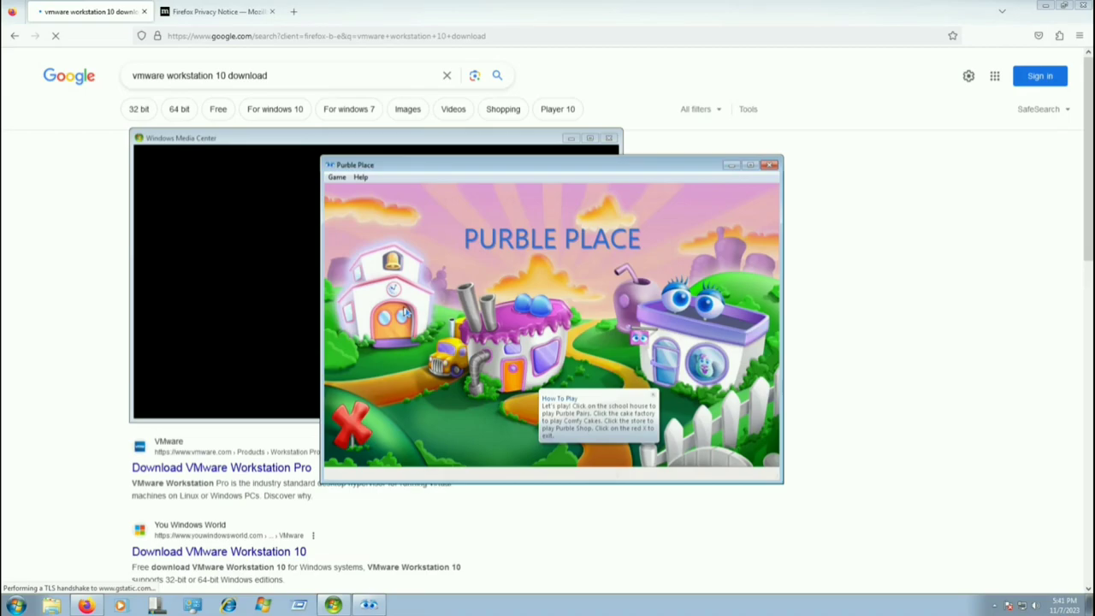
# Bring Windows Media Center to the front and continue past its welcome screen
pyautogui.click(203, 138)
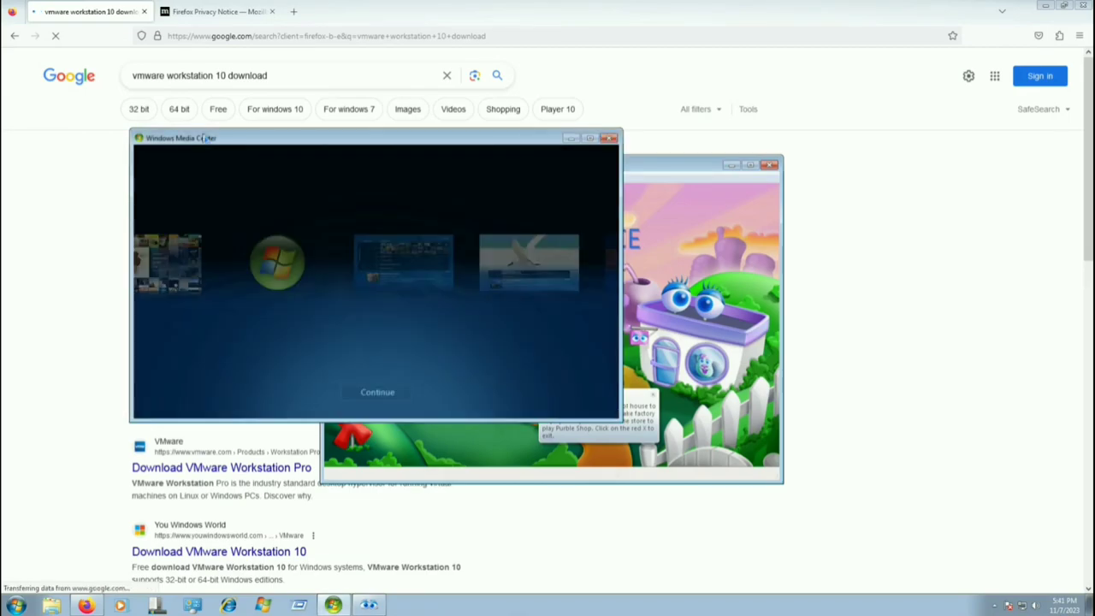
pyautogui.click(390, 392)
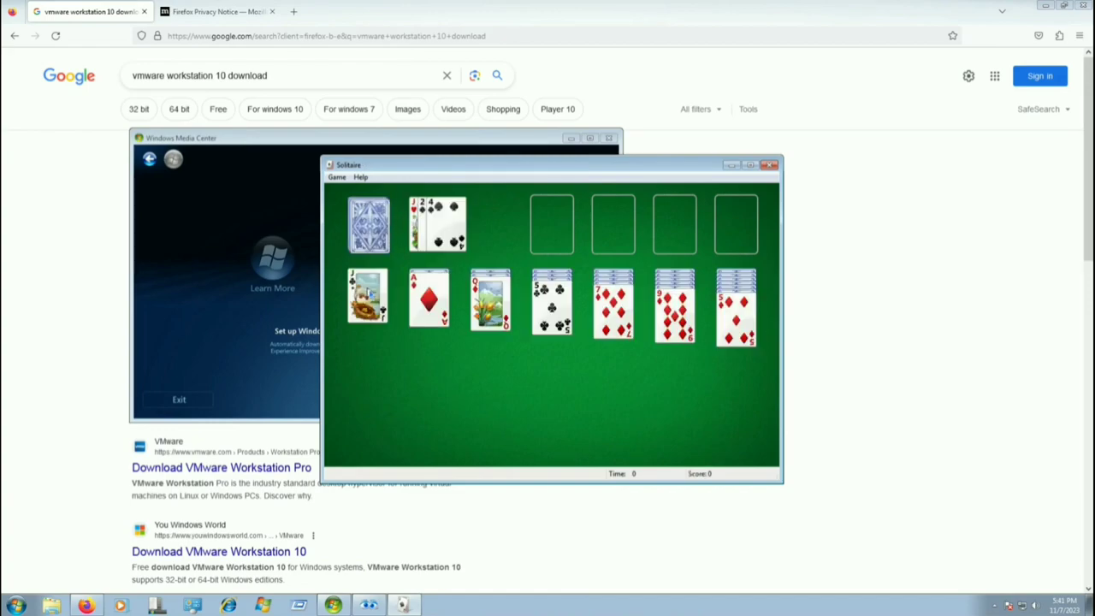
# Select the jack of clubs in Solitaire and bring the Windows Media Center window forward
pyautogui.click(371, 292)
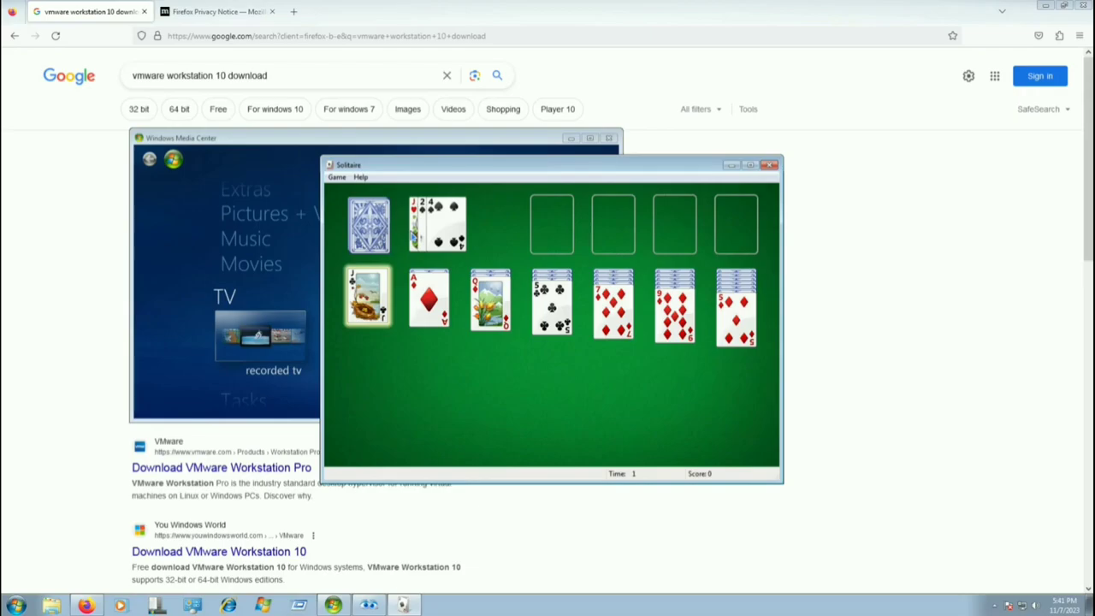
pyautogui.doubleClick(210, 147)
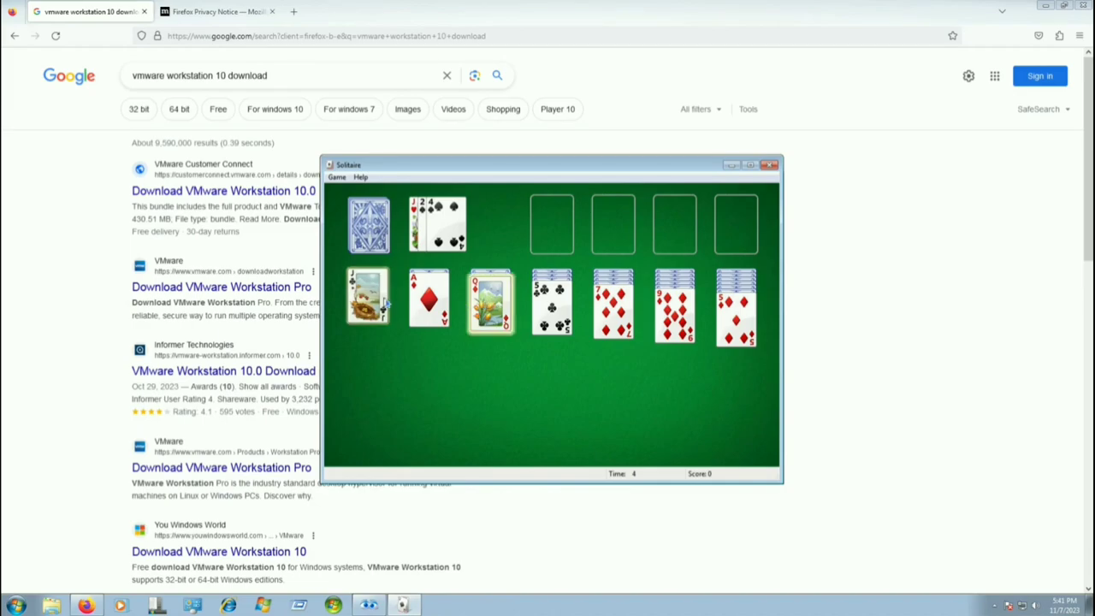
# Switch to Purble Place and start the school house's Purble Pairs game at Advanced difficulty
pyautogui.click(369, 604)
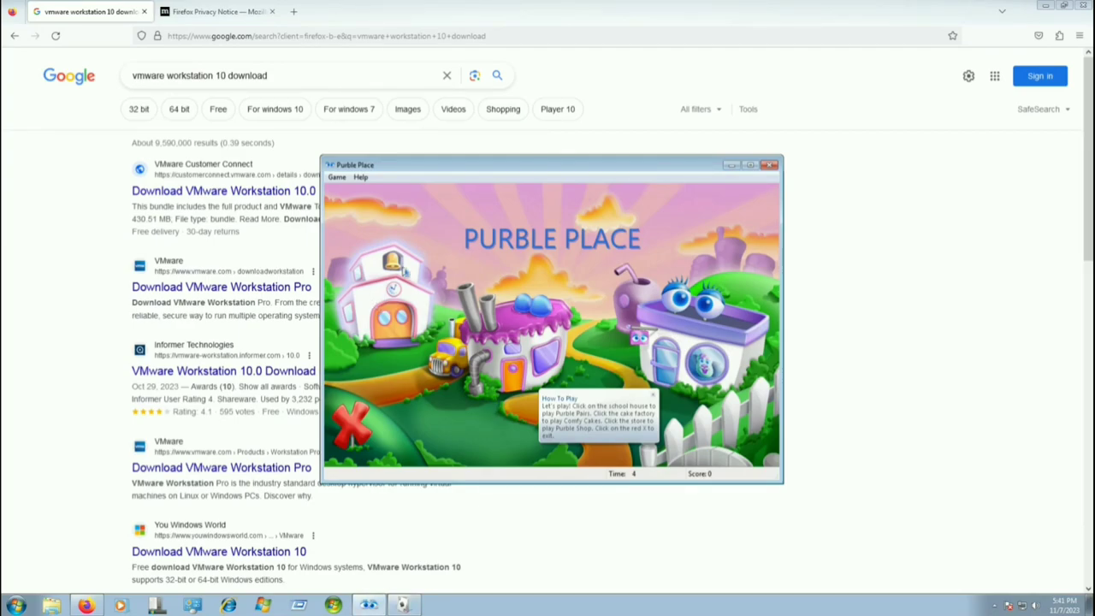
pyautogui.click(403, 270)
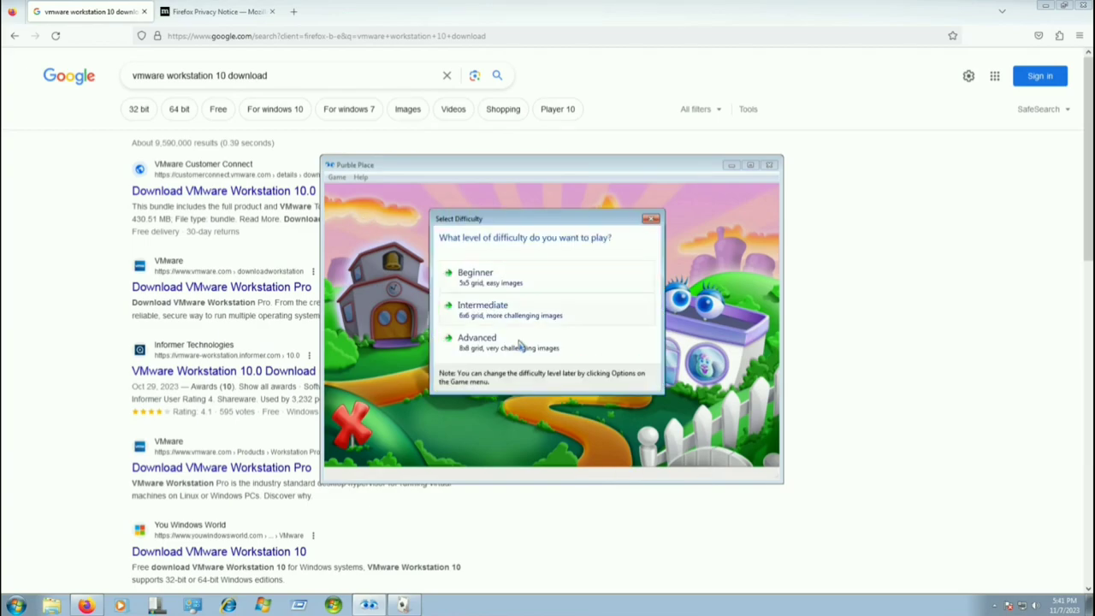
pyautogui.click(510, 351)
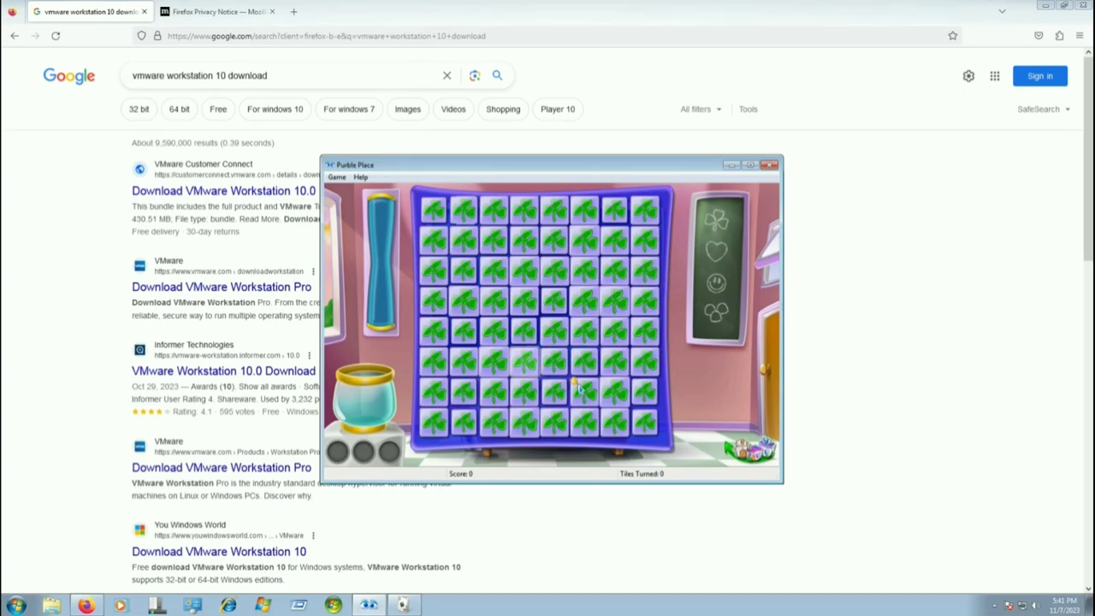
# Turn over the fourth and fifth tiles in the fifth row of Purble Pairs and minimize the Firefox window
pyautogui.click(534, 333)
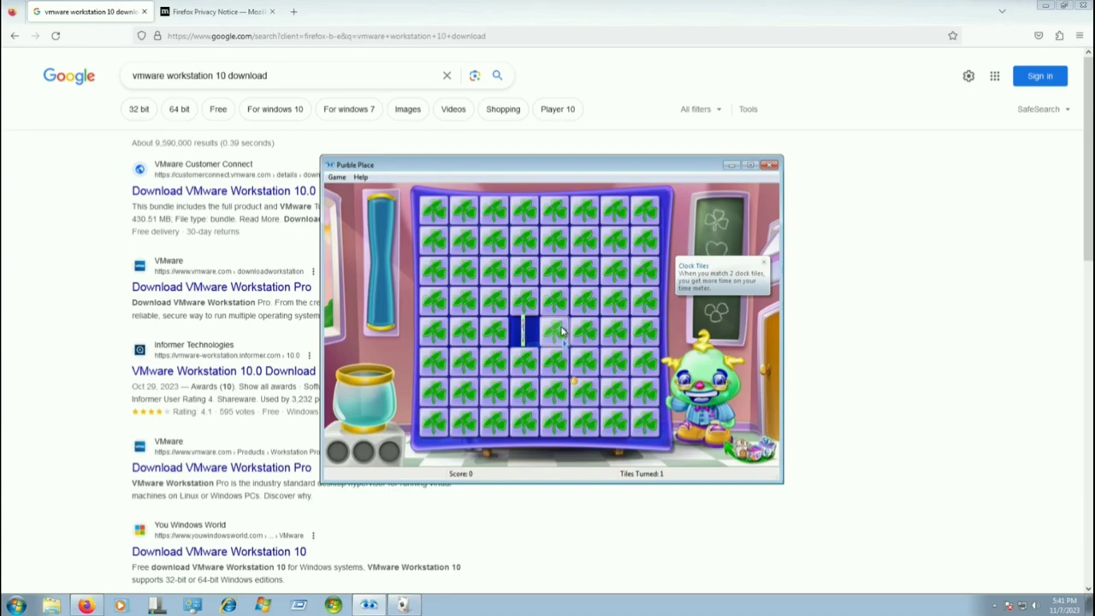
pyautogui.click(558, 334)
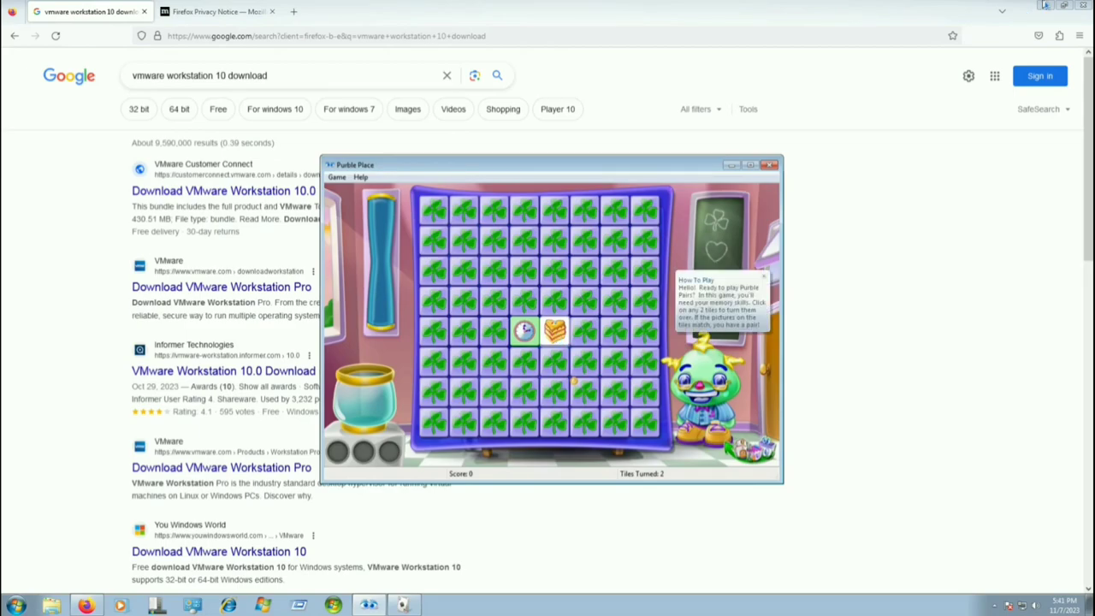
pyautogui.click(1044, 5)
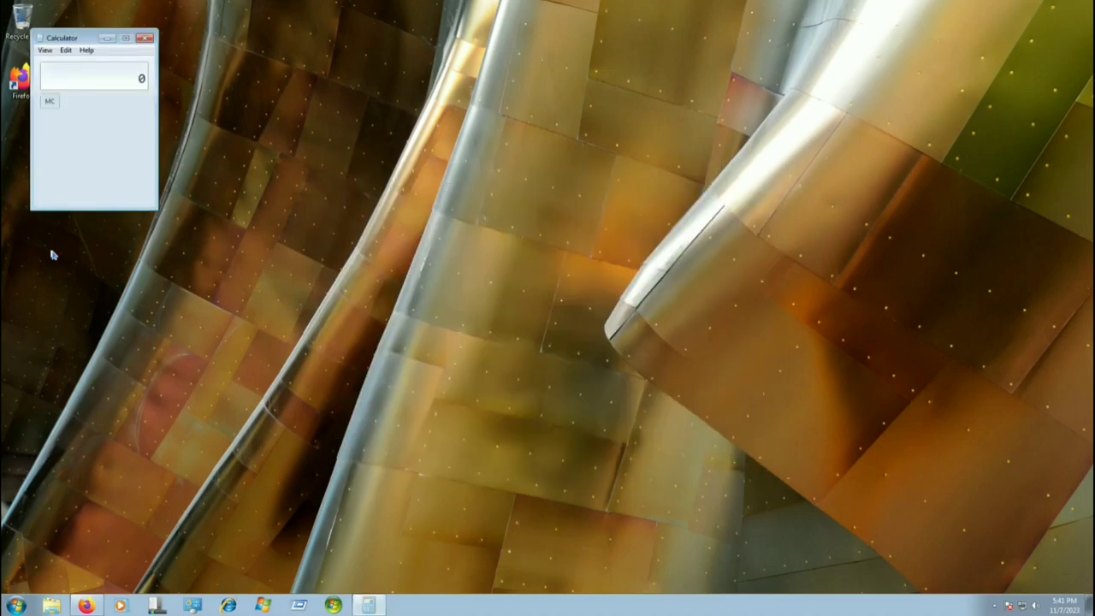
# Enter a number in Calculator, add 9537 to it, move the window toward the middle of the desktop and close it
pyautogui.click(71, 174)
pyautogui.click(71, 156)
pyautogui.write('+9537')
pyautogui.press('Return')
pyautogui.moveTo(68, 38); pyautogui.dragTo(294, 163)
pyautogui.hotkey('alt', 'F4')
# Search the installed programs for "notepad" and launch Notepad
pyautogui.click(16, 604)
pyautogui.write('notep0a')
pyautogui.press('BackSpace')
pyautogui.press('BackSpace')
pyautogui.write('ad')
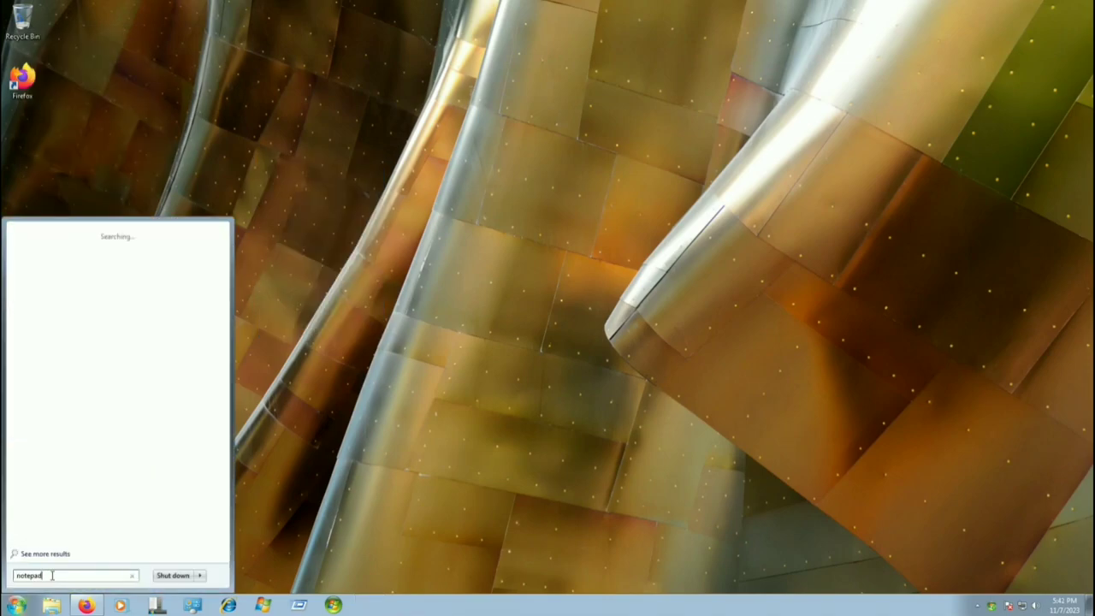
pyautogui.click(39, 247)
# Write "This is windows 7 RTM running on Virtual Machine Manager in 2023!" in Notepad and close it without saving
pyautogui.write('This is windows 7 R')
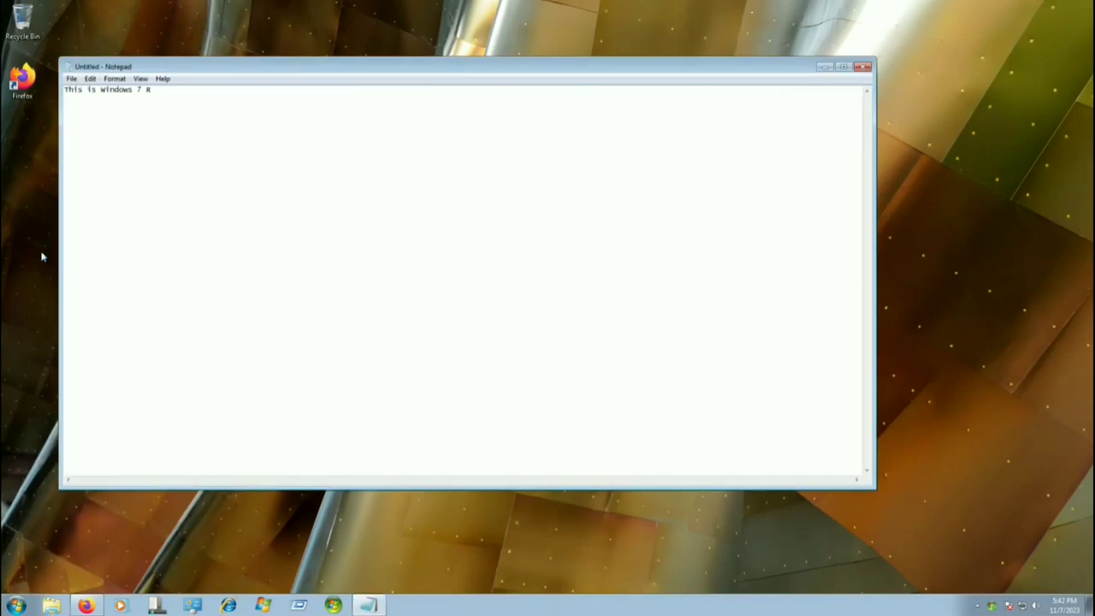
pyautogui.write('TM running on virtual Machine Man')
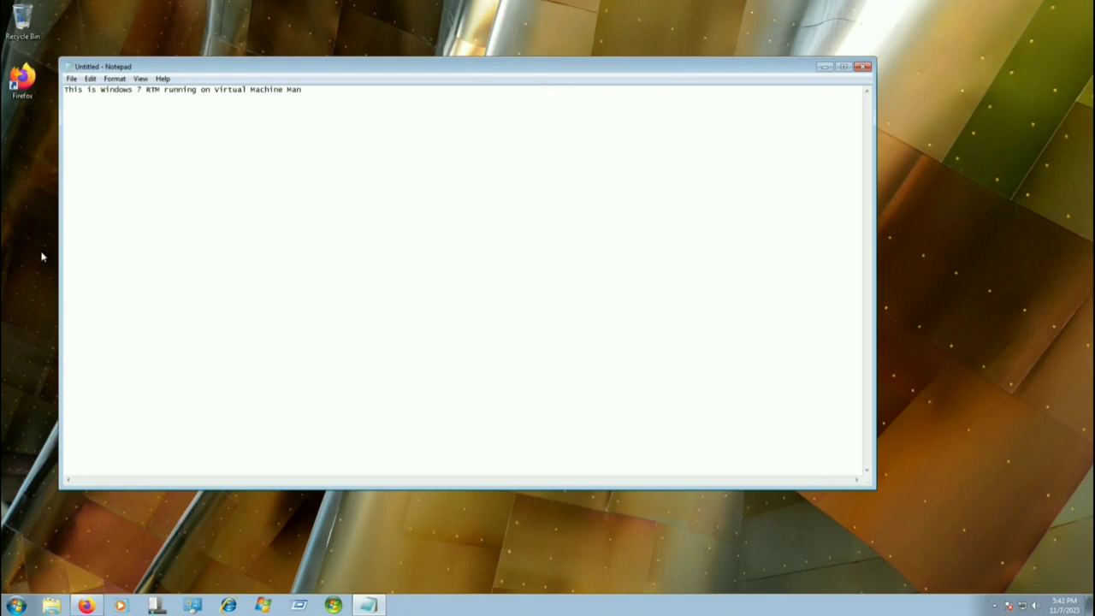
pyautogui.write('ager in 2023!')
pyautogui.click(862, 67)
pyautogui.click(569, 303)
# Open the desktop gadget gallery, select the Windows Media Center and Clock gadgets in turn, move the gallery window and close it
pyautogui.moveTo(416, 231); pyautogui.dragTo(221, 404)
pyautogui.rightClick(266, 387)
pyautogui.click(306, 504)
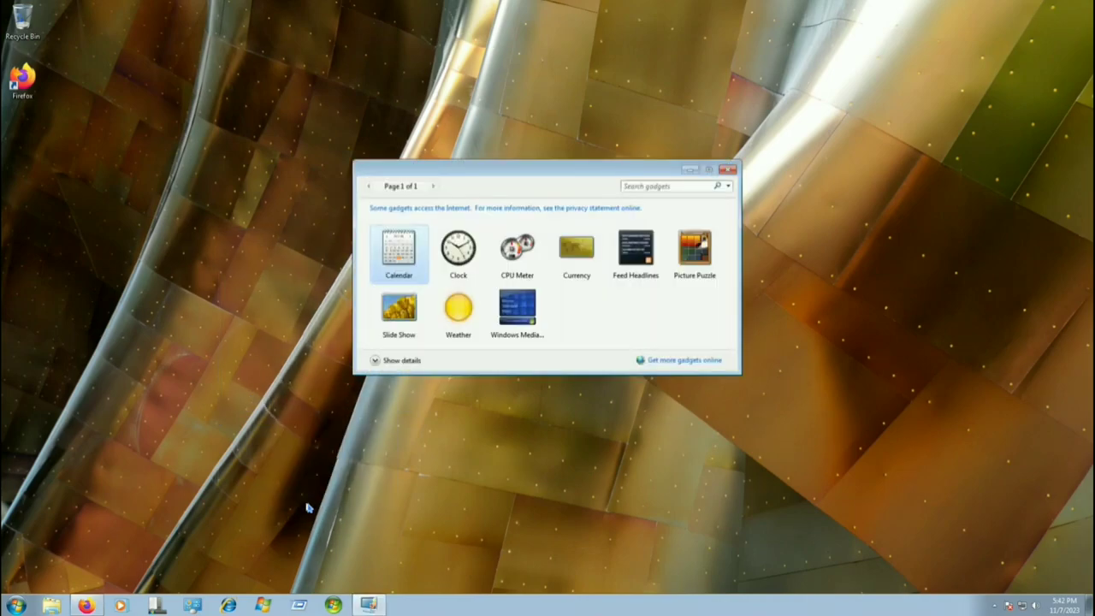
pyautogui.click(517, 310)
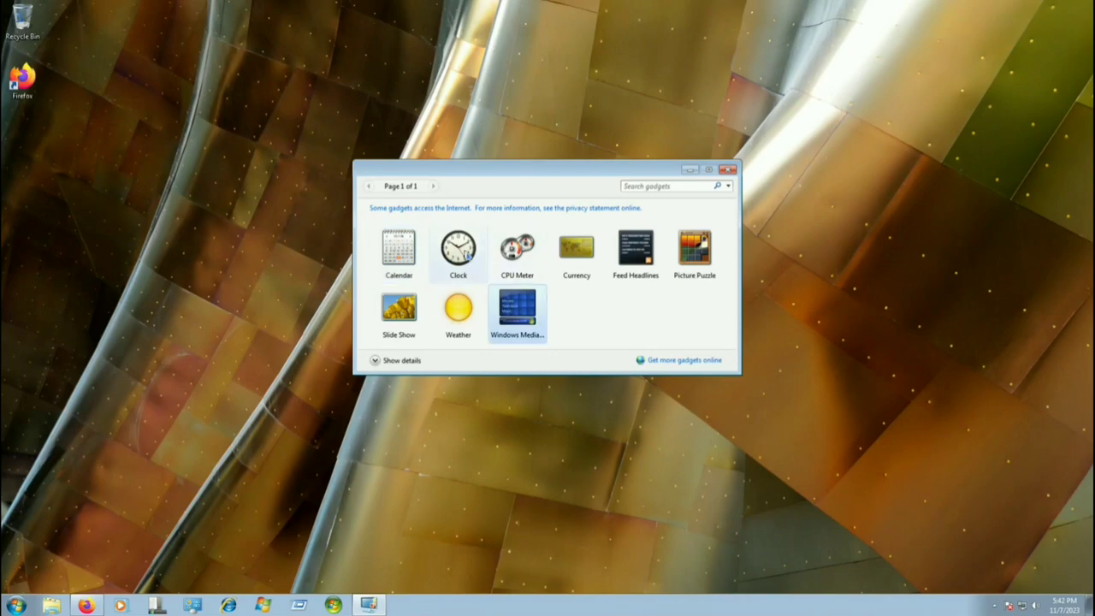
pyautogui.click(467, 245)
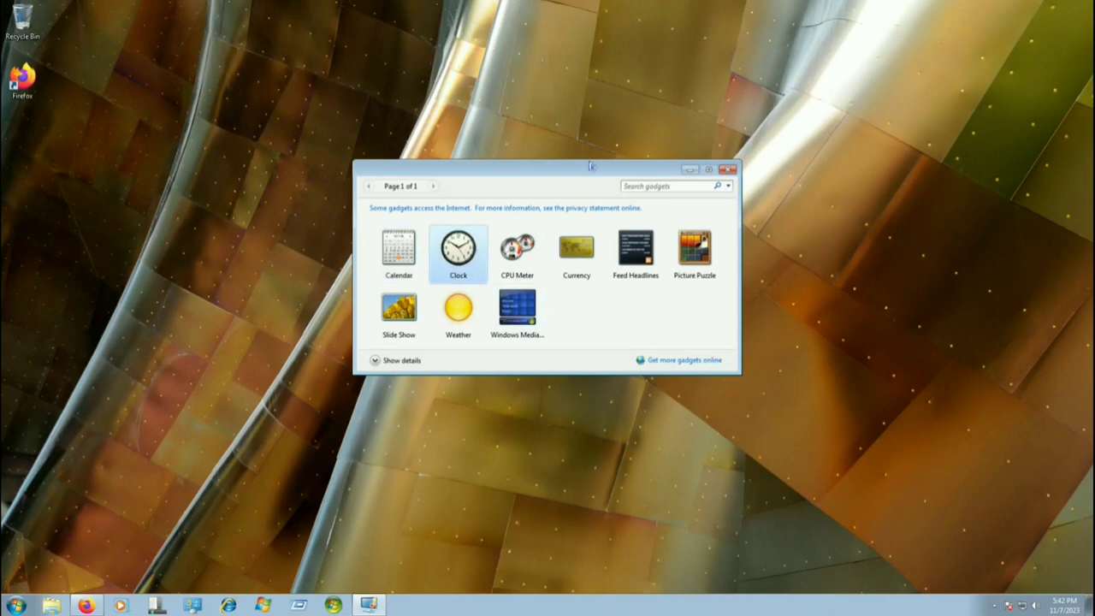
pyautogui.moveTo(588, 166); pyautogui.dragTo(542, 205)
pyautogui.click(681, 207)
# Open the computer's system properties and examine the Windows edition and system details
pyautogui.press('super')
pyautogui.rightClick(162, 404)
pyautogui.click(197, 506)
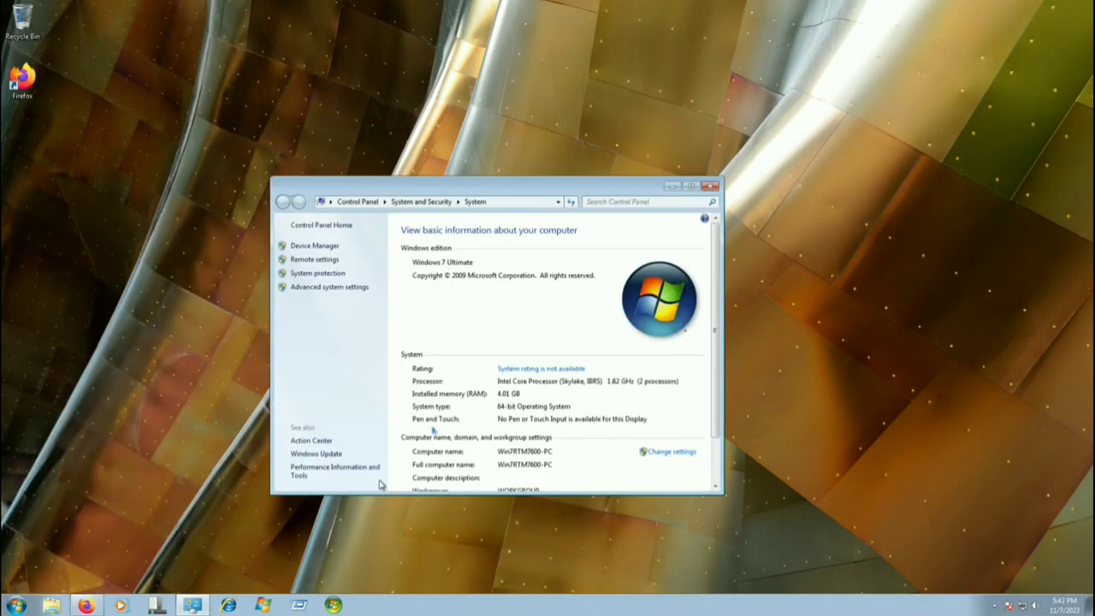
pyautogui.scroll(-1, 441, 411)
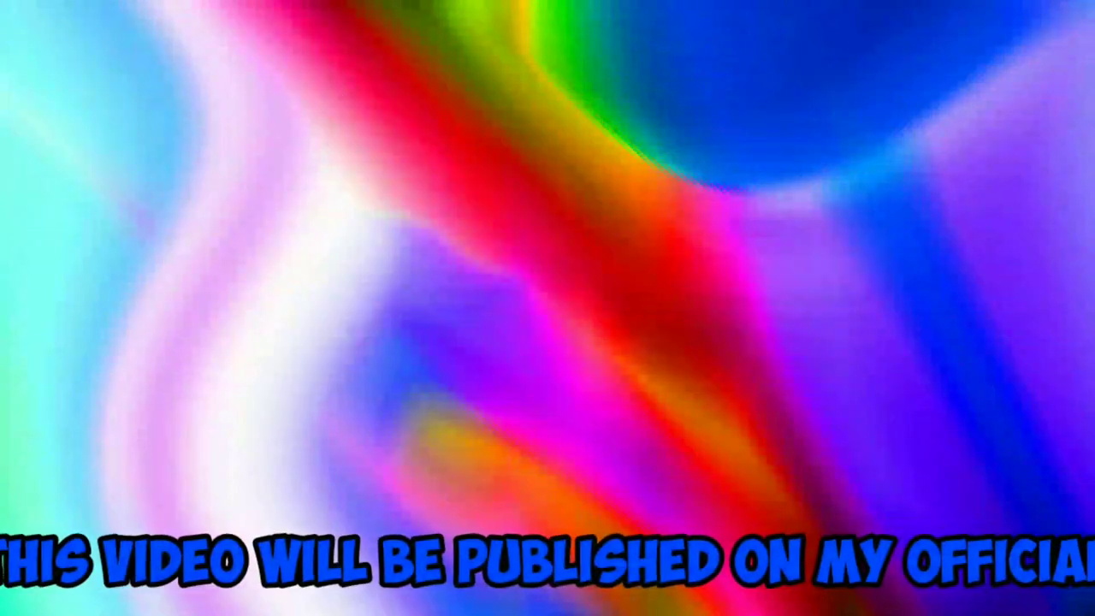